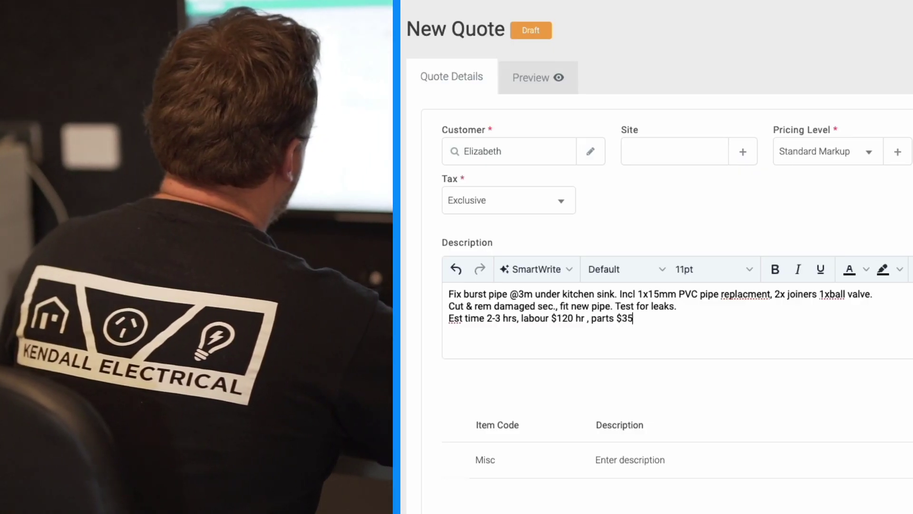
Add a 'call 4 clarification' line to the job notes, then delete all the description text.
key(Return)
text(call 4 c)
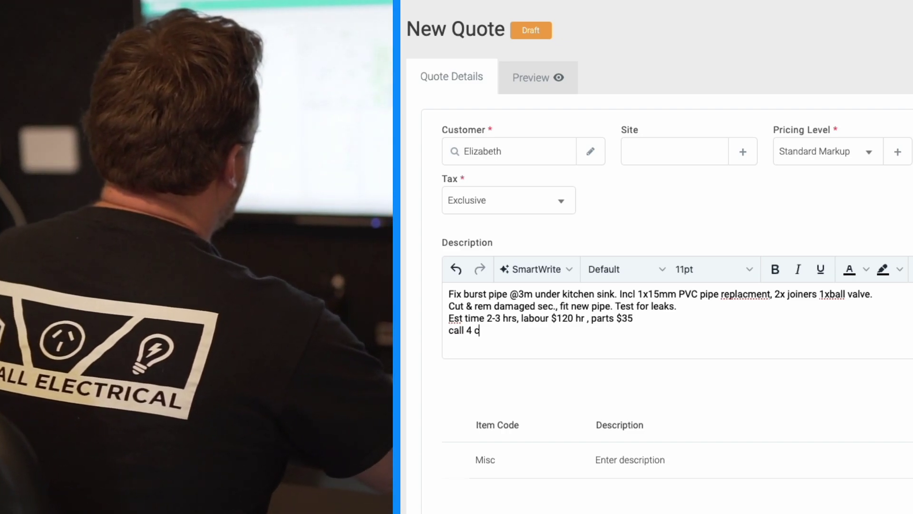
text(larification)
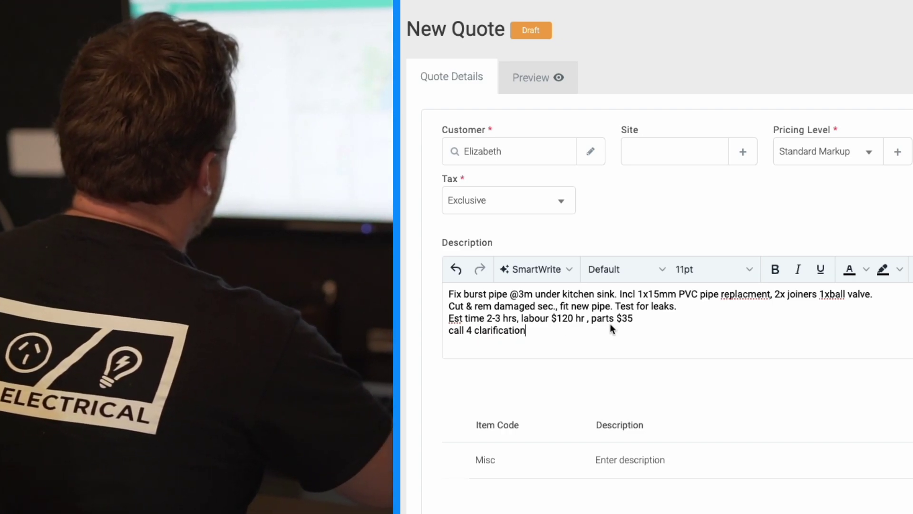
triple_click(545, 329)
shift+click(449, 294)
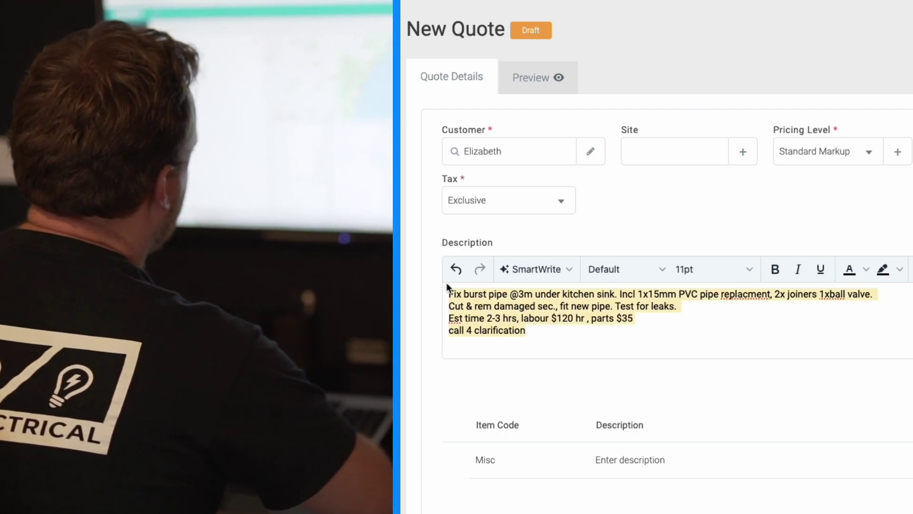
key(BackSpace)
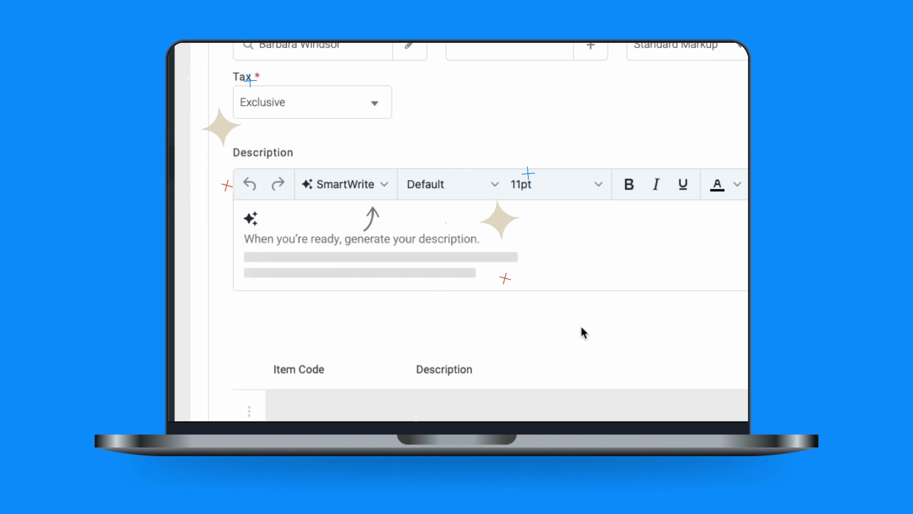
click(375, 184)
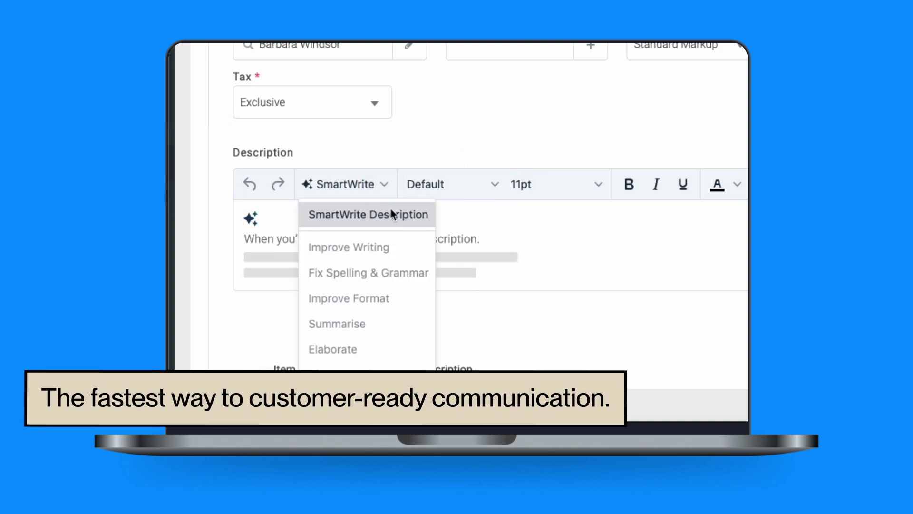
click(396, 219)
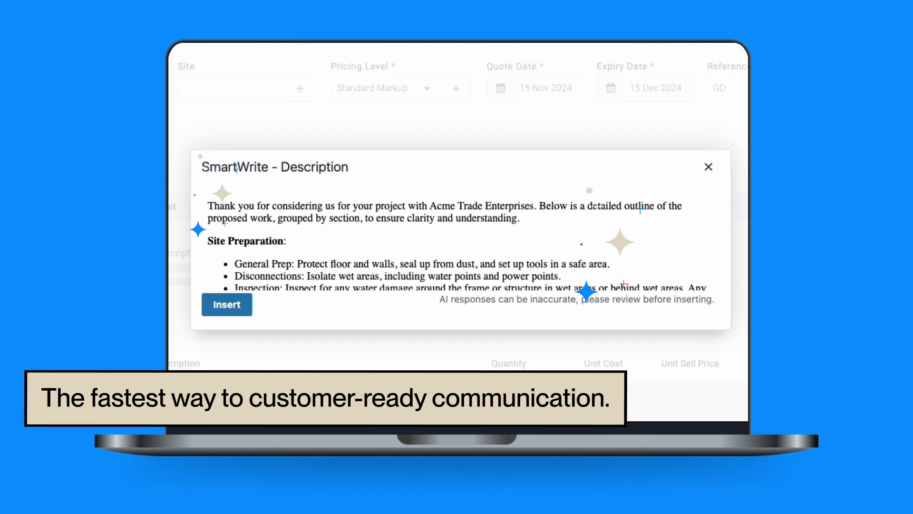
scroll(359, 238, down, 3)
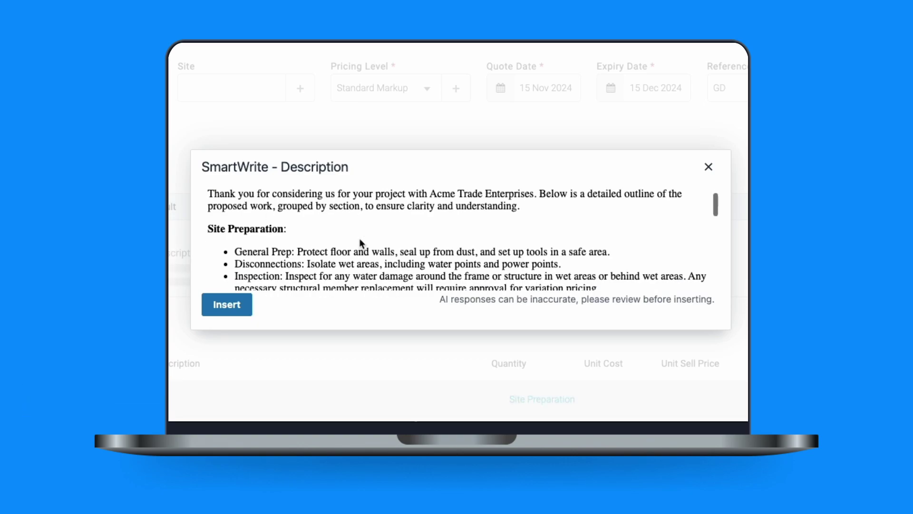
scroll(364, 265, down, 8)
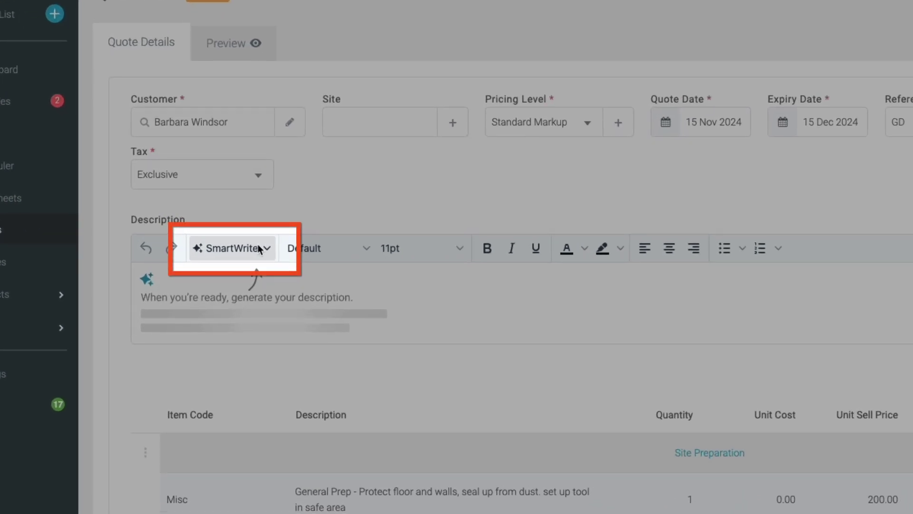
Generate a SmartWrite Description from the quote's line items and insert it into the quote.
click(259, 248)
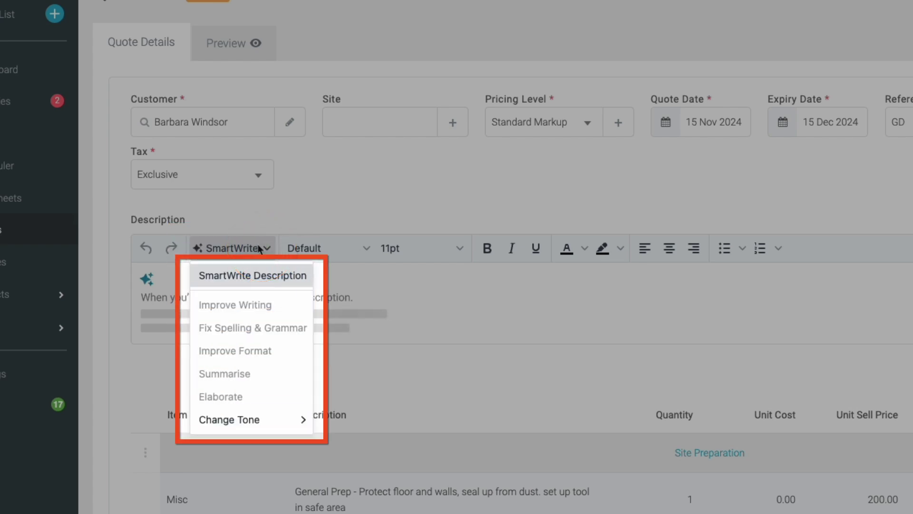
click(278, 276)
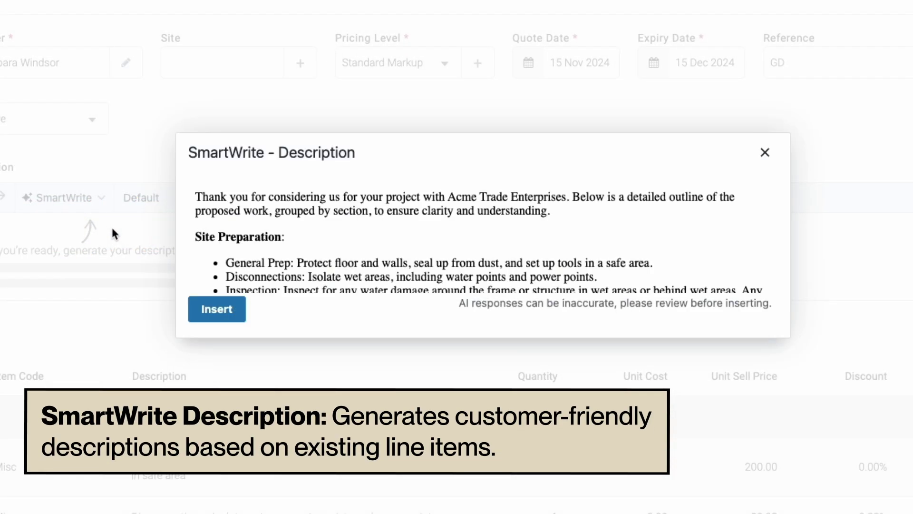
scroll(369, 228, down, 5)
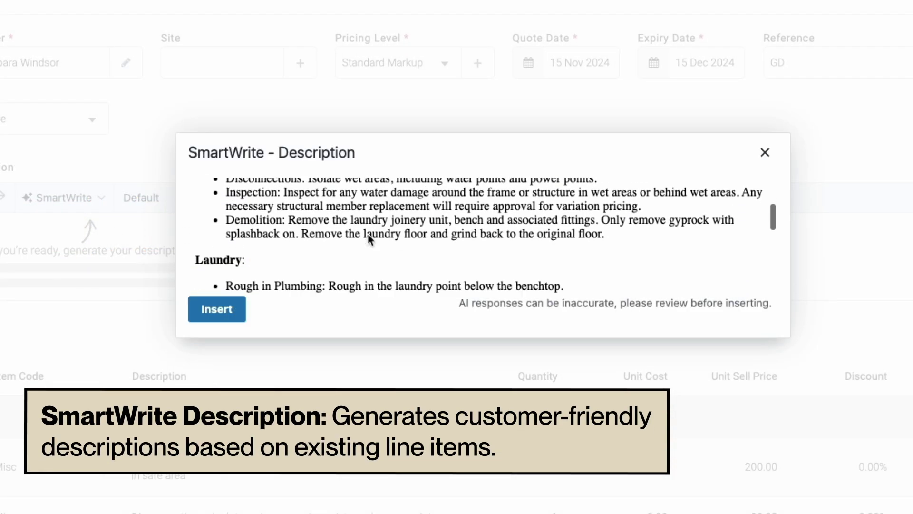
scroll(373, 264, down, 5)
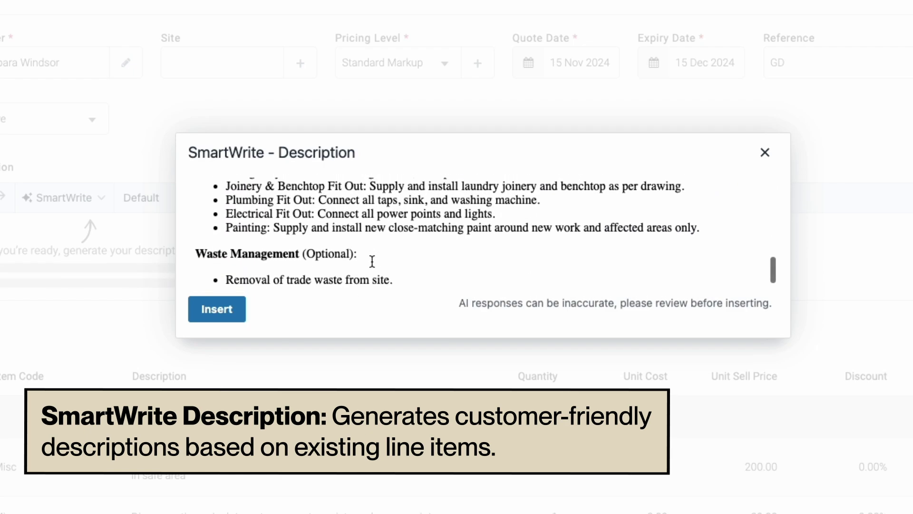
click(231, 313)
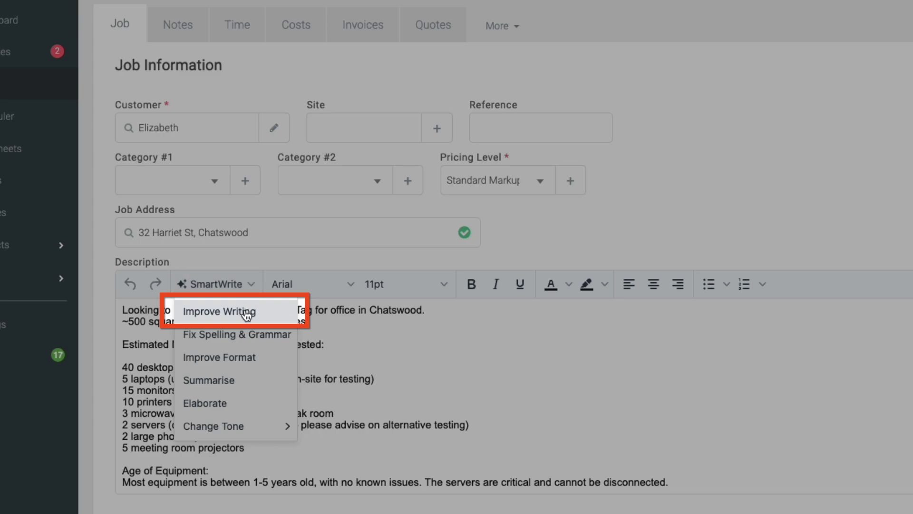
Run Improve Writing on the job description, then Fix Spelling & Grammar on the showerhead quote notes.
click(246, 312)
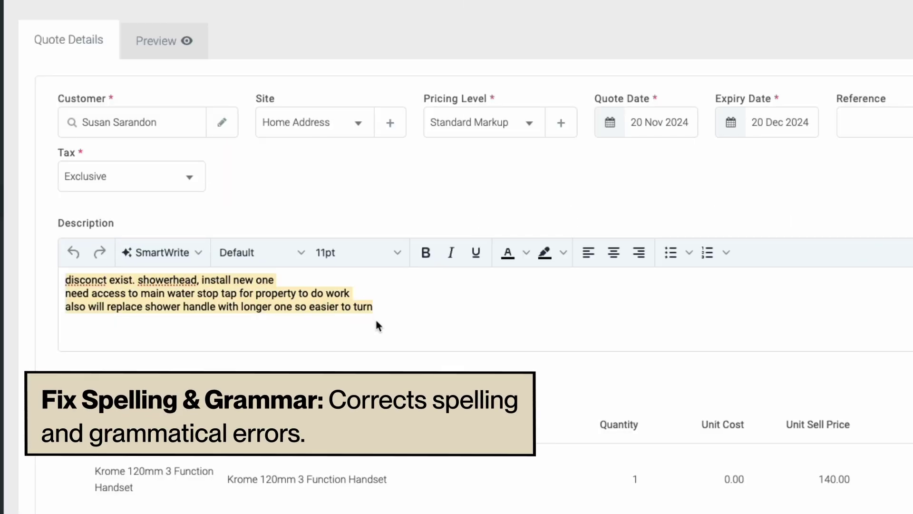
click(202, 252)
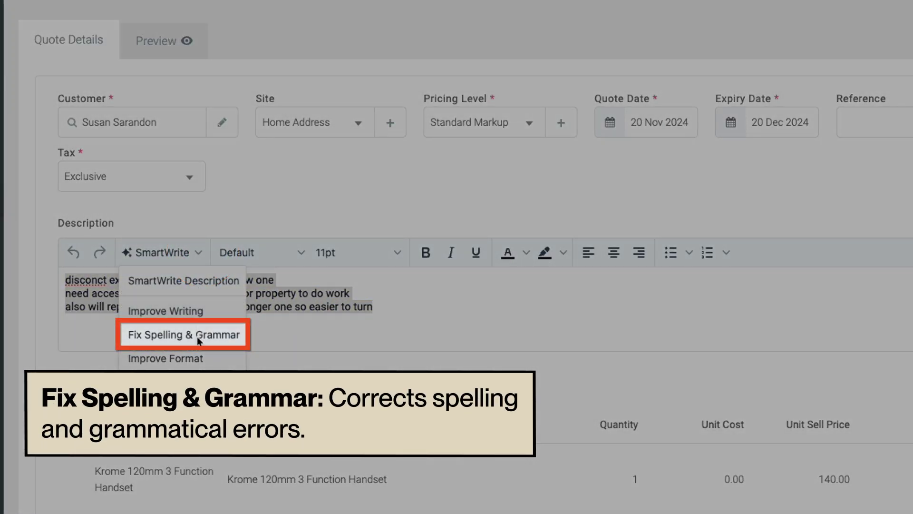
click(199, 334)
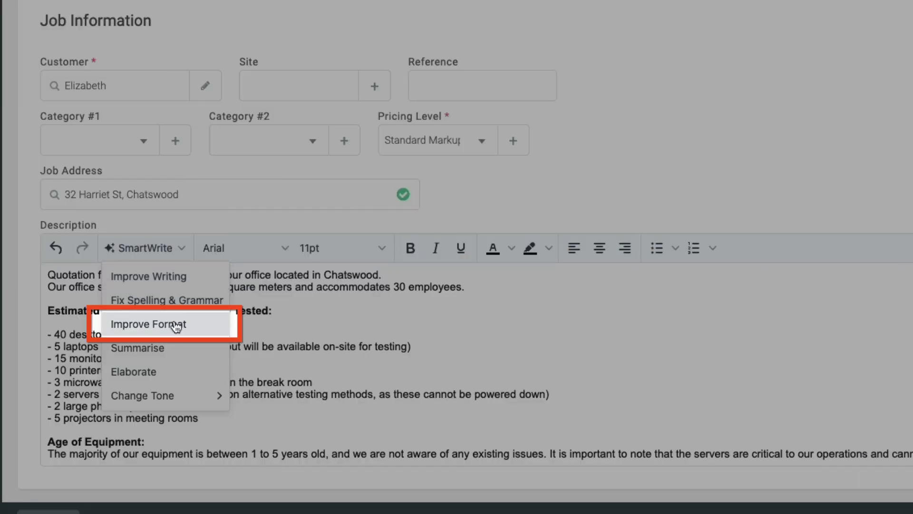
Reformat the office test-and-tag job description with Improve Format and insert the result.
click(173, 326)
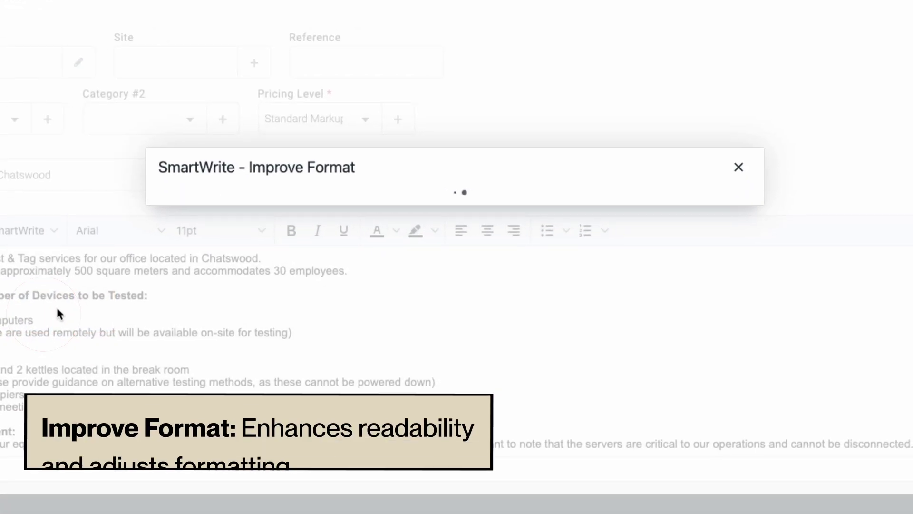
scroll(314, 169, down, 1)
scroll(315, 171, down, 5)
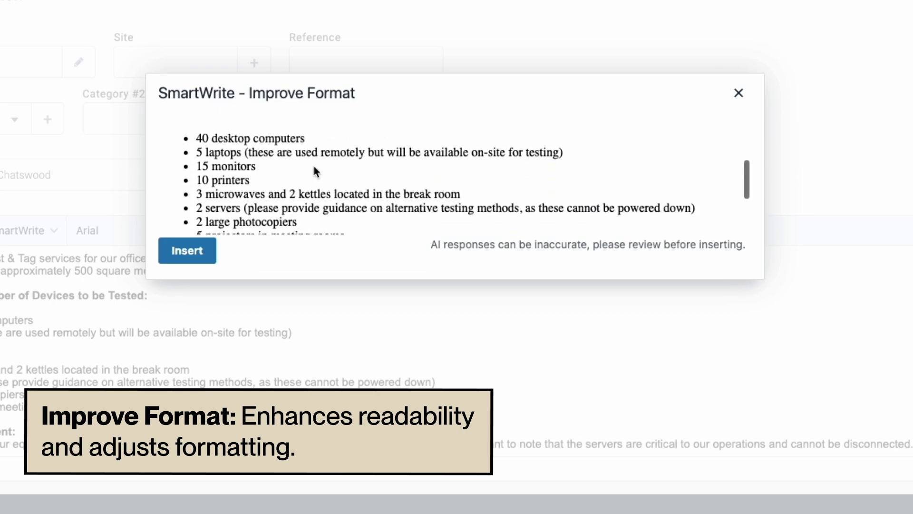
click(187, 250)
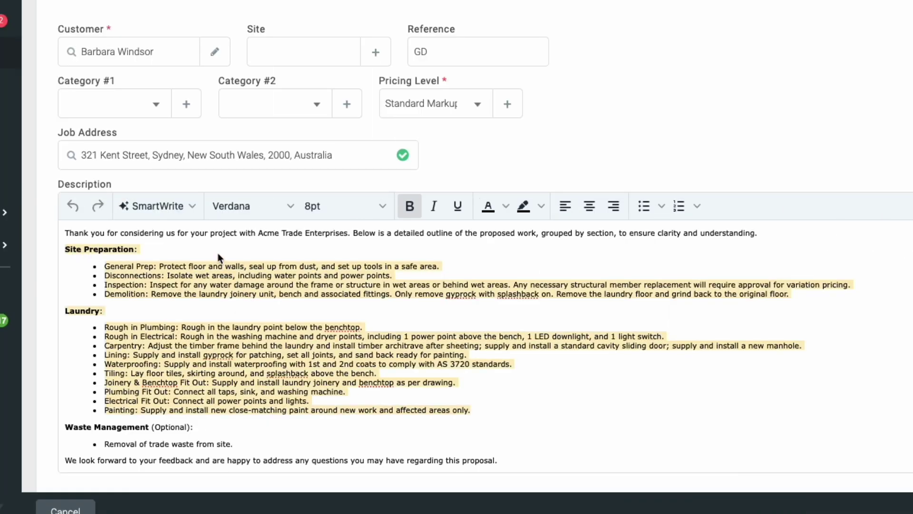
Draft a short summary of the laundry renovation quote description with SmartWrite Summarise.
click(188, 205)
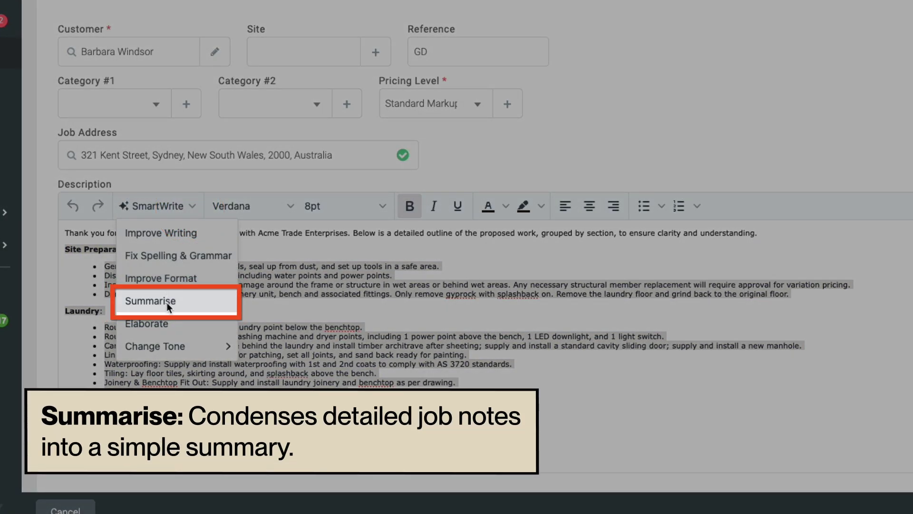
click(167, 307)
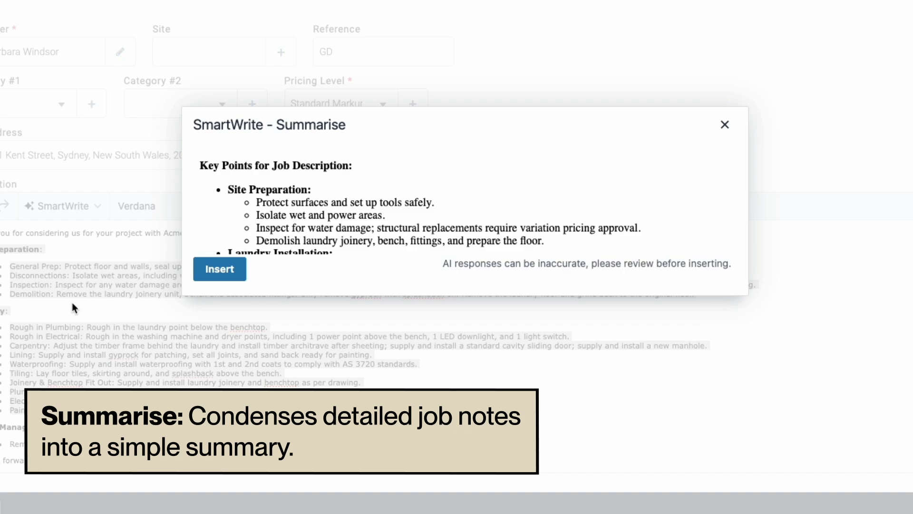
scroll(227, 248, down, 5)
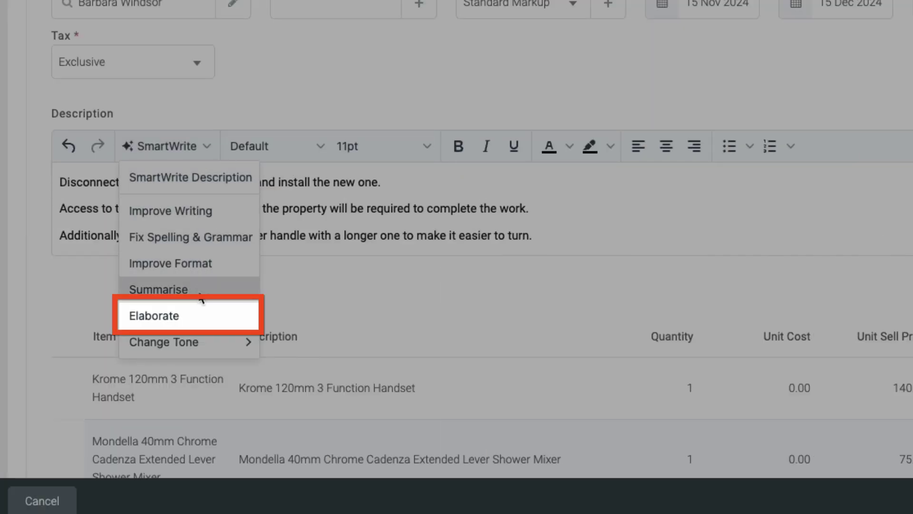
Expand the description with Elaborate, then rewrite the quote email message in a Friendly tone.
click(192, 309)
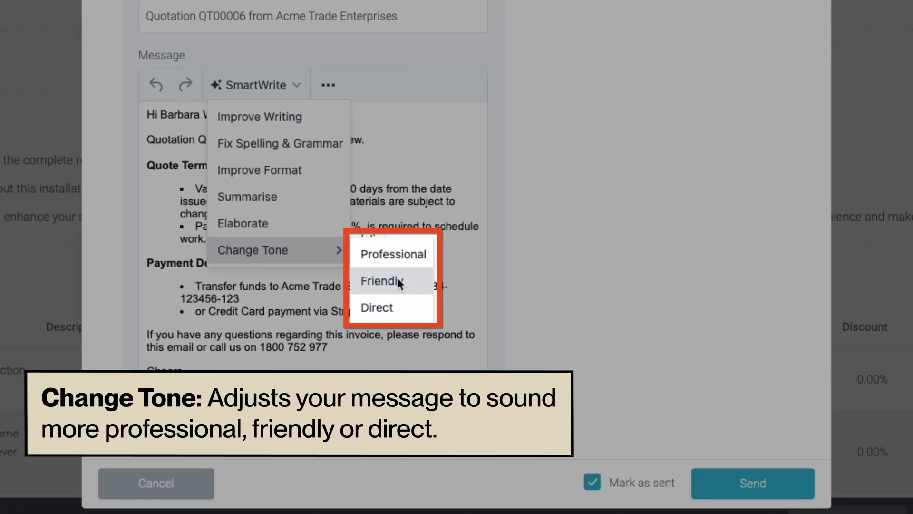
click(398, 281)
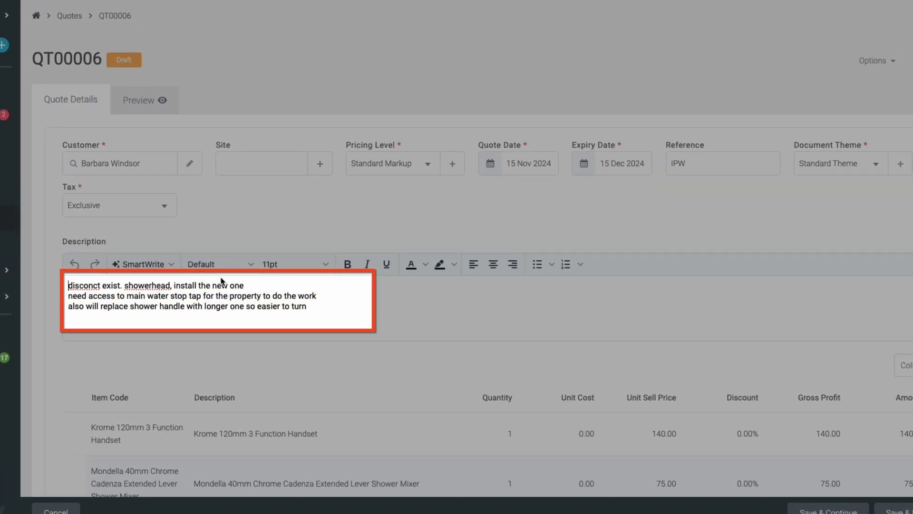
Rewrite the QT00006 description into clear sentences with Improve Writing and insert it.
click(150, 265)
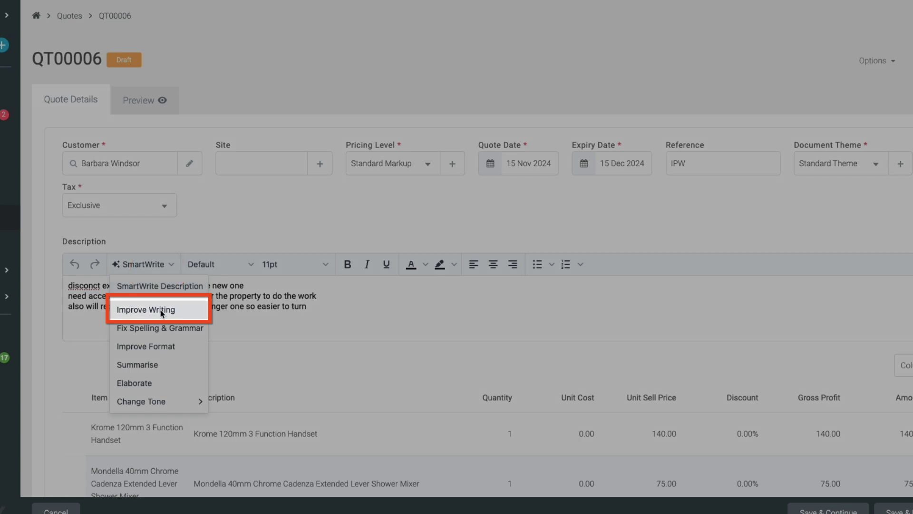
click(161, 312)
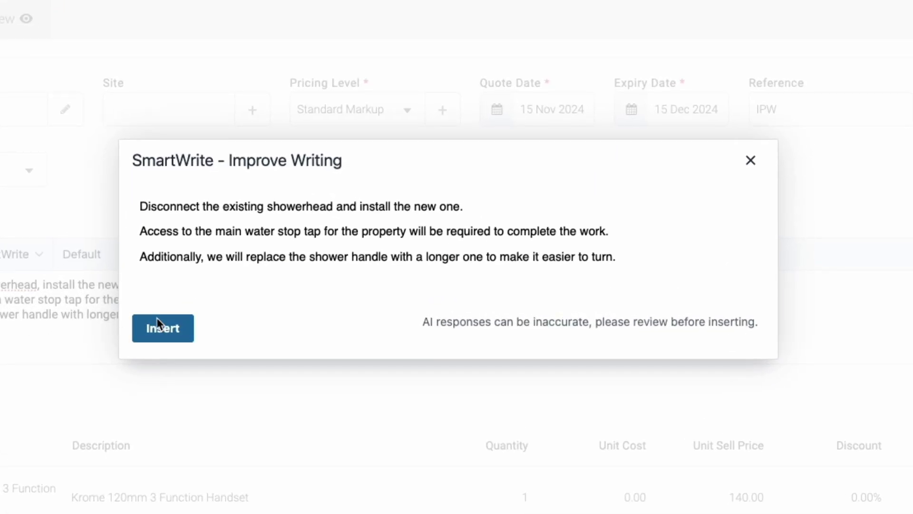
click(161, 333)
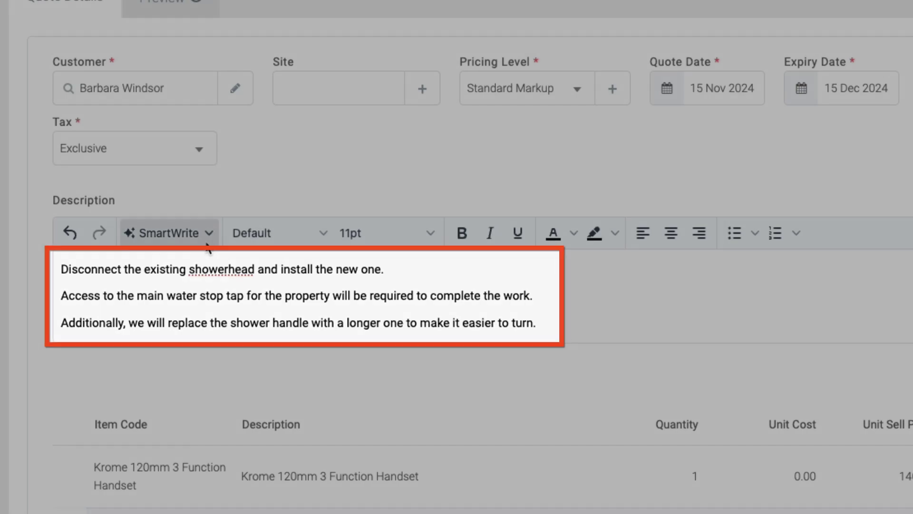
Expand the improved description into three detailed paragraphs with Elaborate and insert it.
click(201, 233)
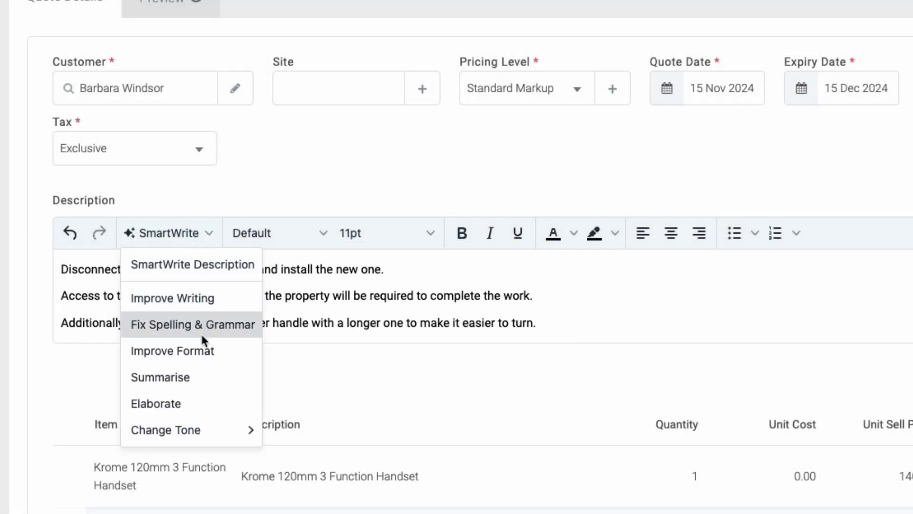
click(197, 403)
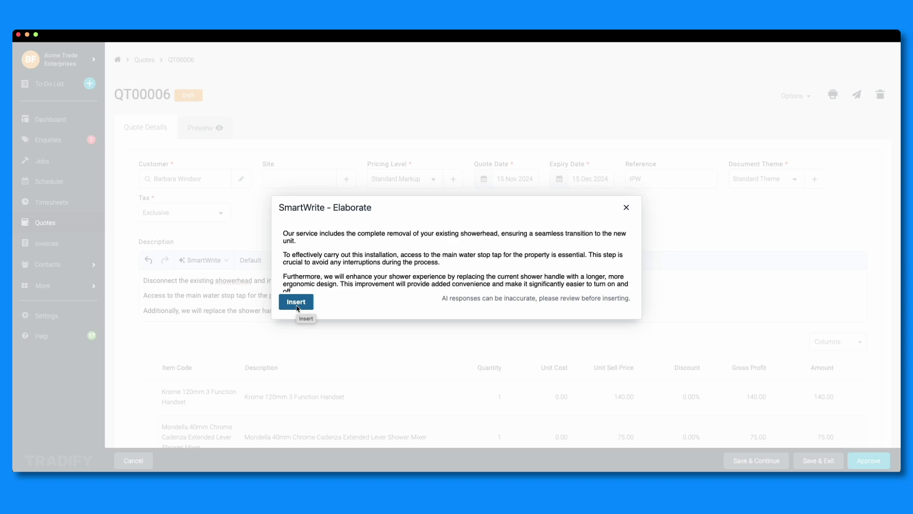
click(296, 302)
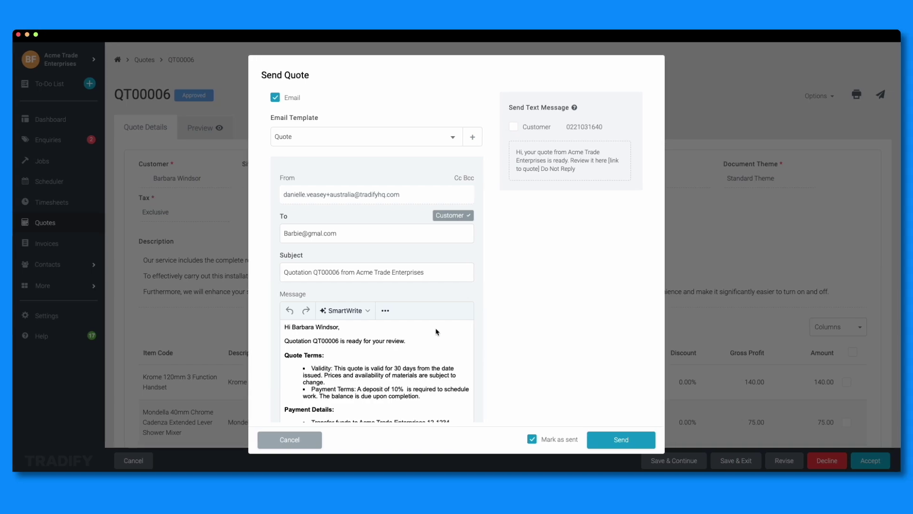
Change the QT00006 email message to a Friendly tone ending with 'Warm regards' and insert it.
scroll(436, 332, down, 1)
scroll(436, 332, down, 2)
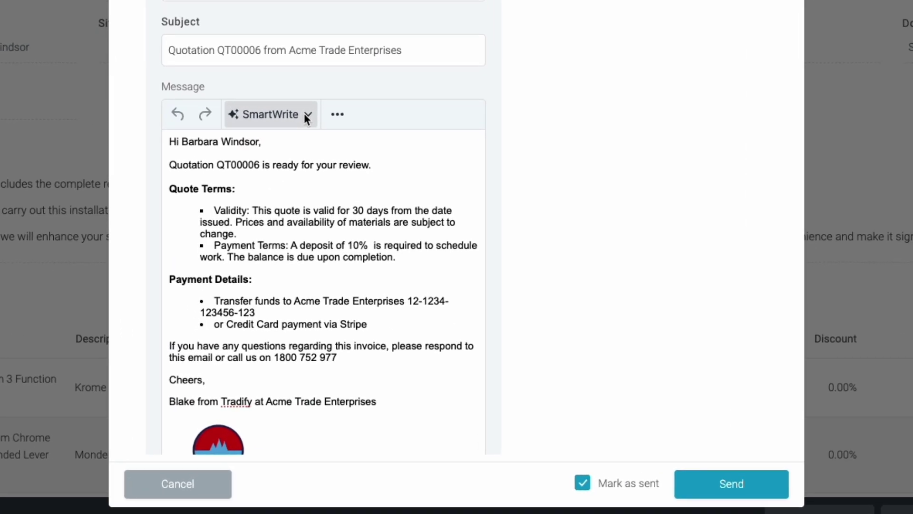
click(367, 218)
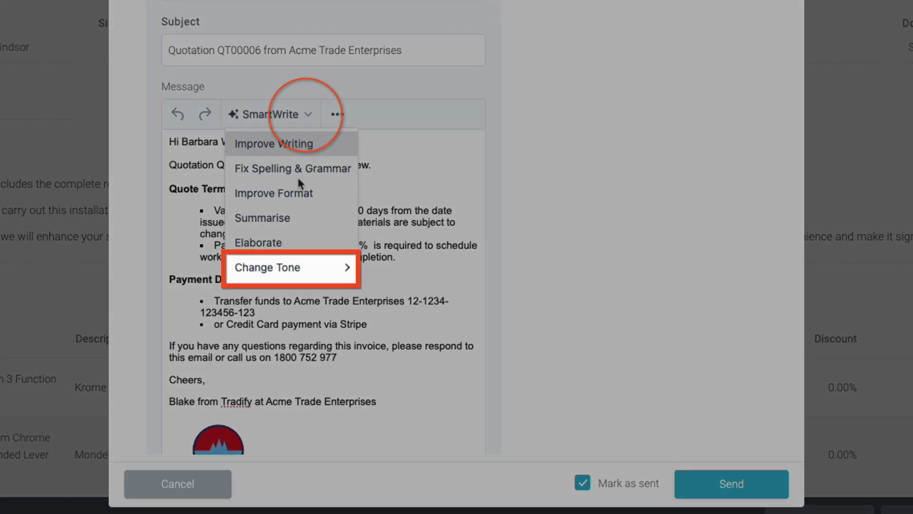
mouse_move(295, 267)
click(402, 297)
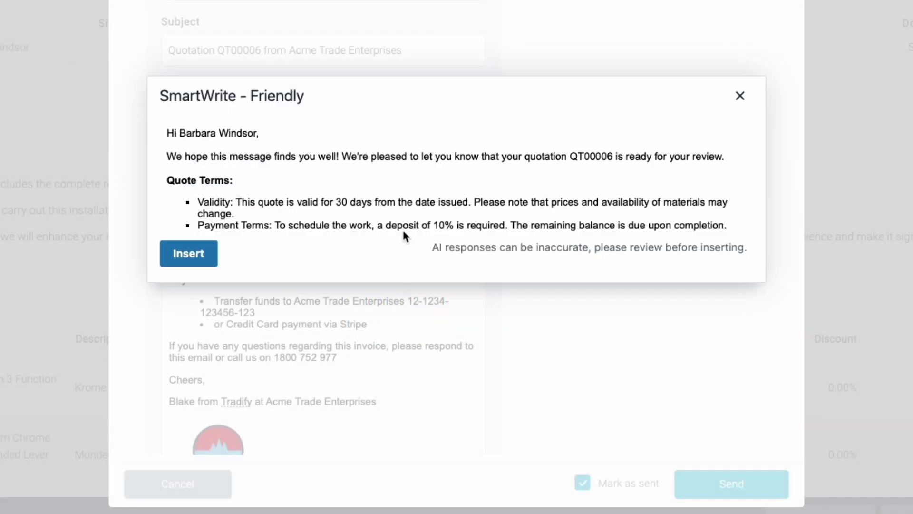
scroll(414, 210, down, 3)
scroll(414, 209, down, 5)
scroll(414, 209, down, 3)
click(202, 256)
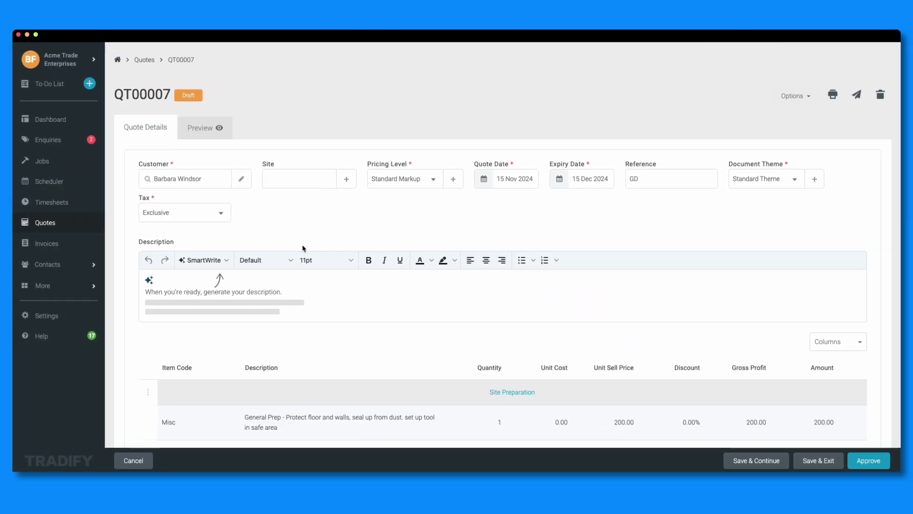
Generate a QT00007 description from its line items, with Site Preparation, Laundry and Waste Management sections, and insert it.
scroll(358, 364, down, 5)
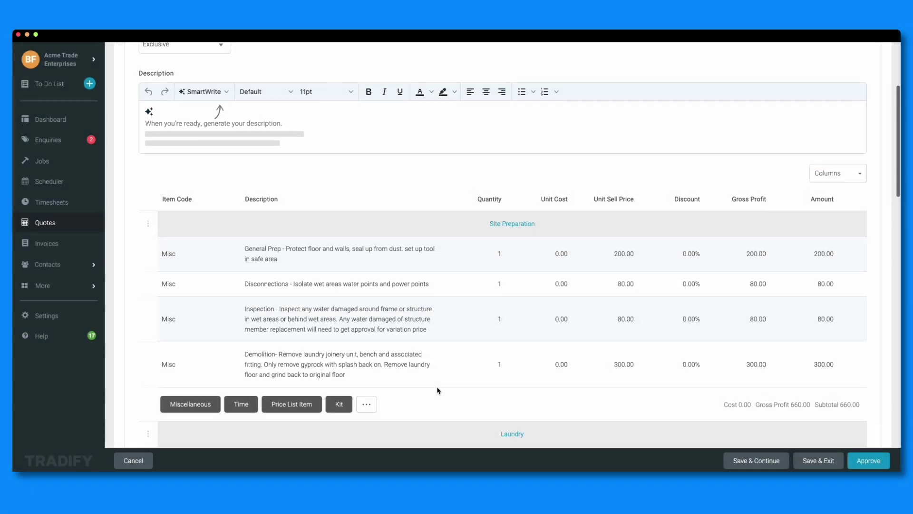
scroll(438, 390, up, 5)
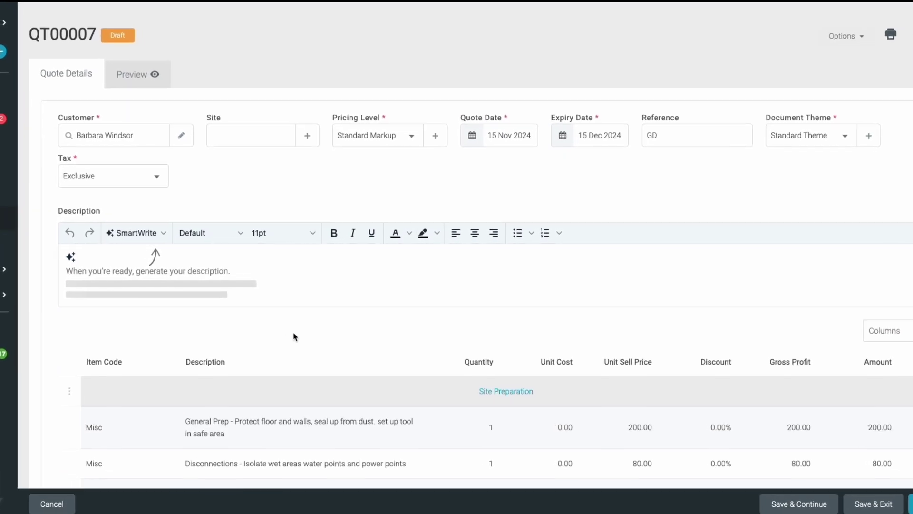
click(151, 232)
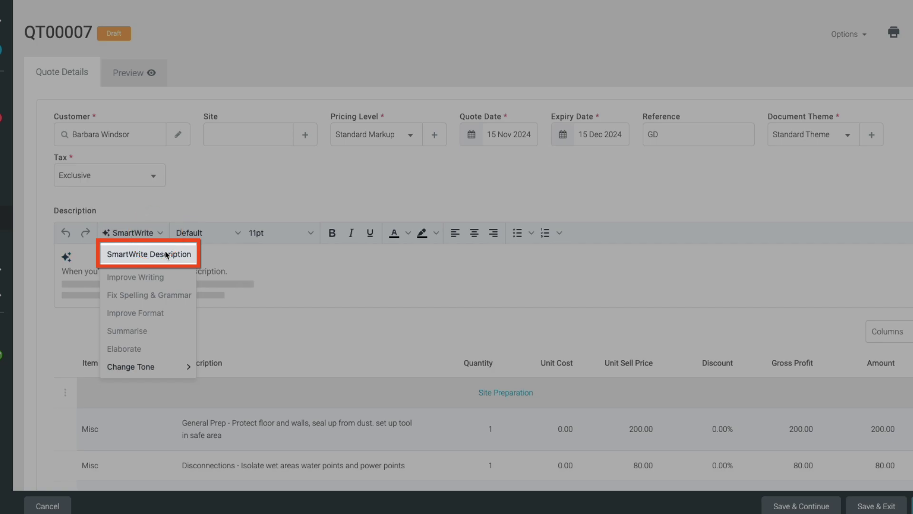
click(169, 259)
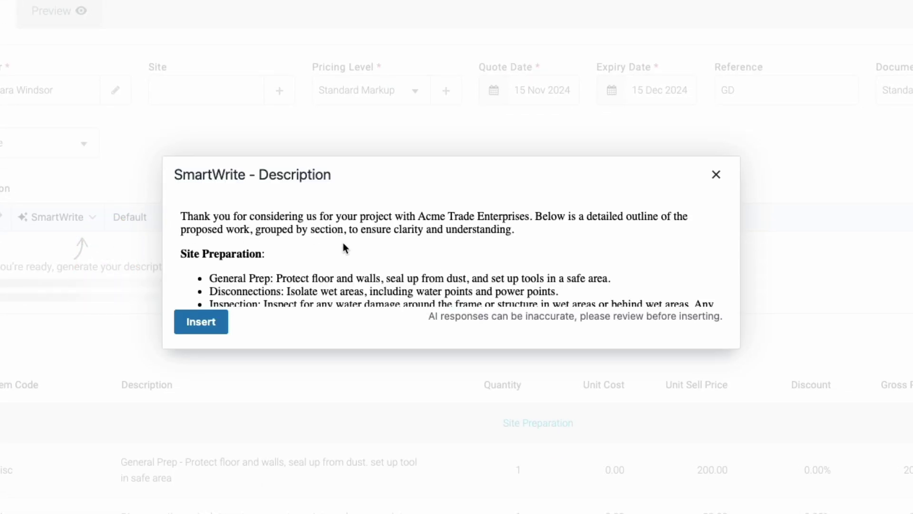
scroll(345, 247, down, 5)
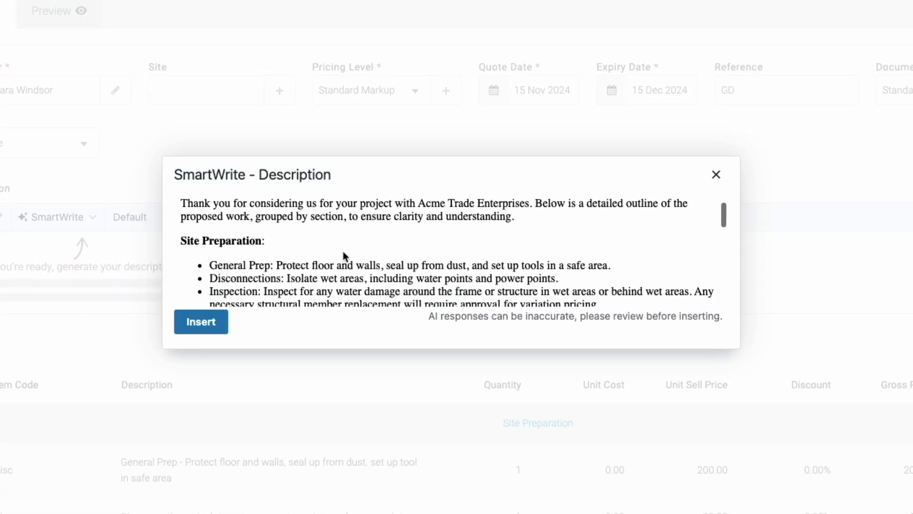
scroll(348, 281, down, 7)
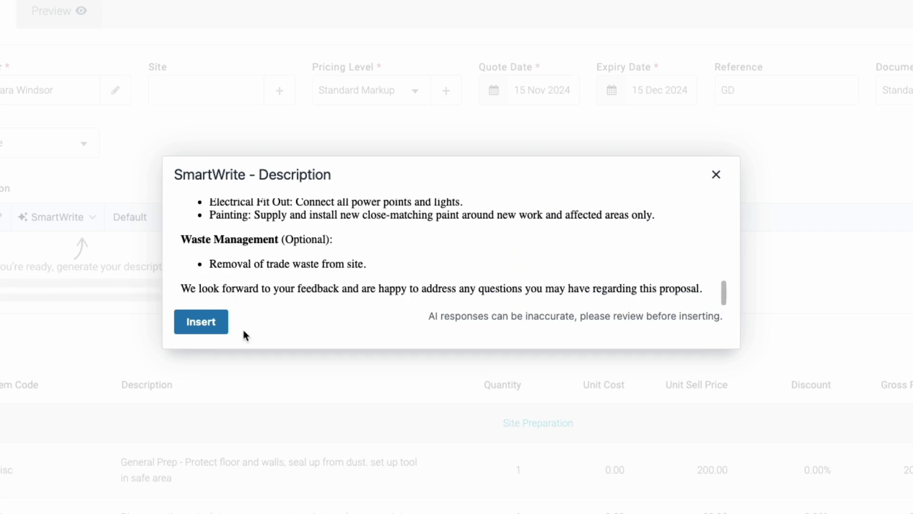
click(214, 322)
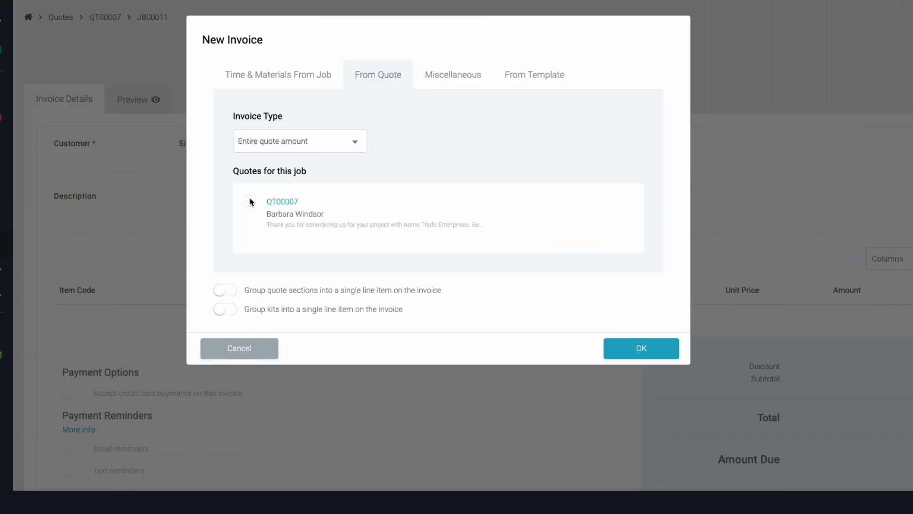
Create invoice IV00005 from quote QT00007 and insert a generated completed-work description.
click(249, 201)
click(616, 348)
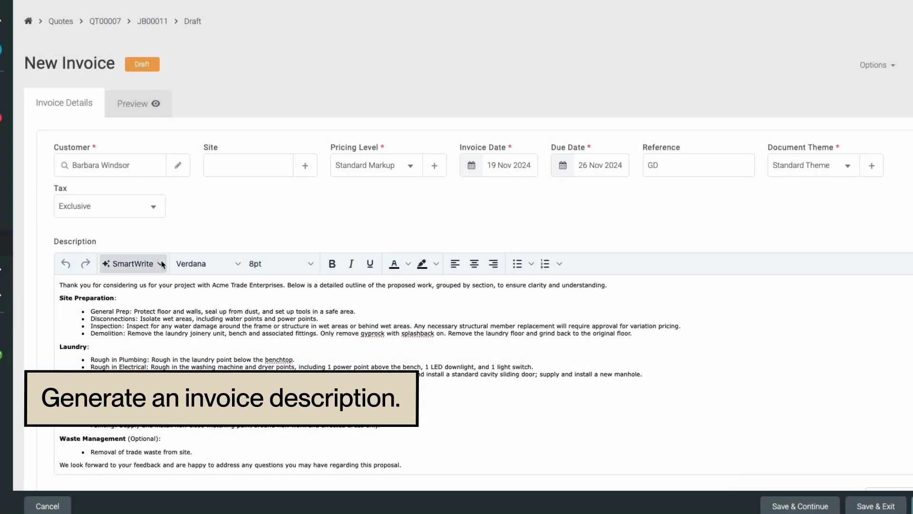
click(160, 260)
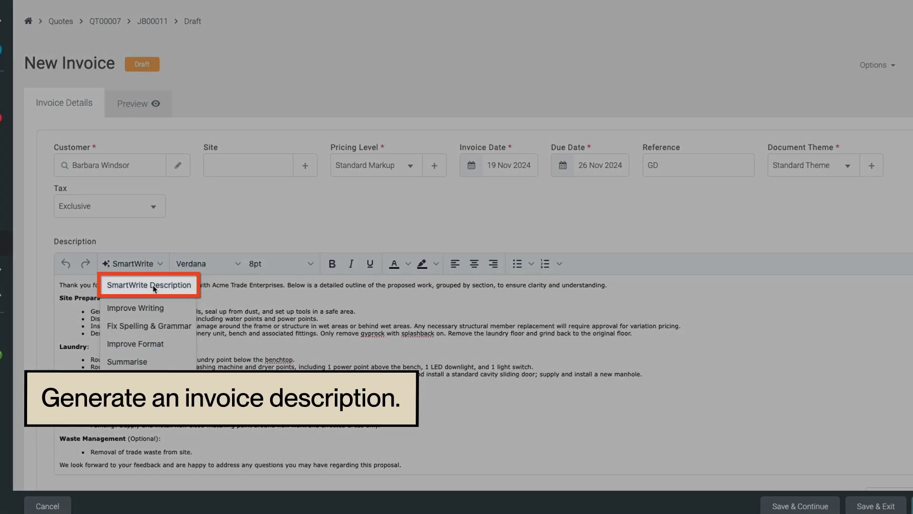
click(153, 286)
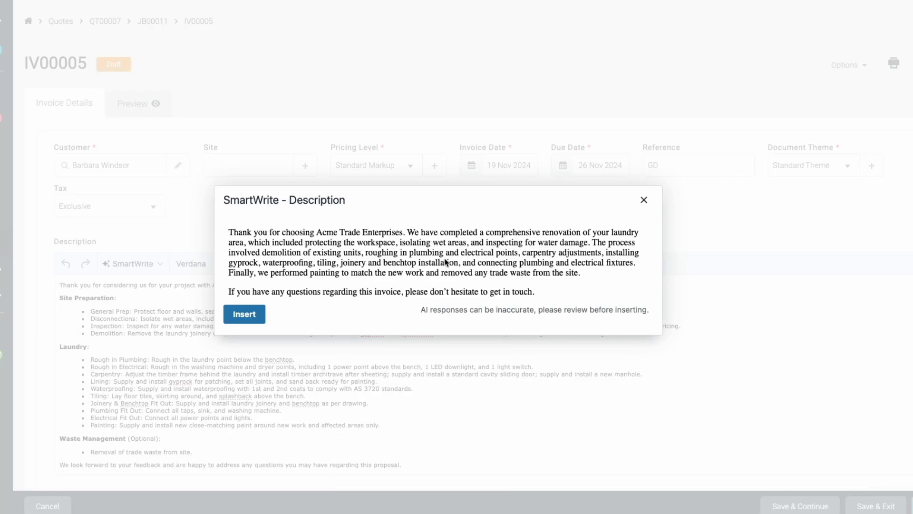
scroll(446, 262, down, 1)
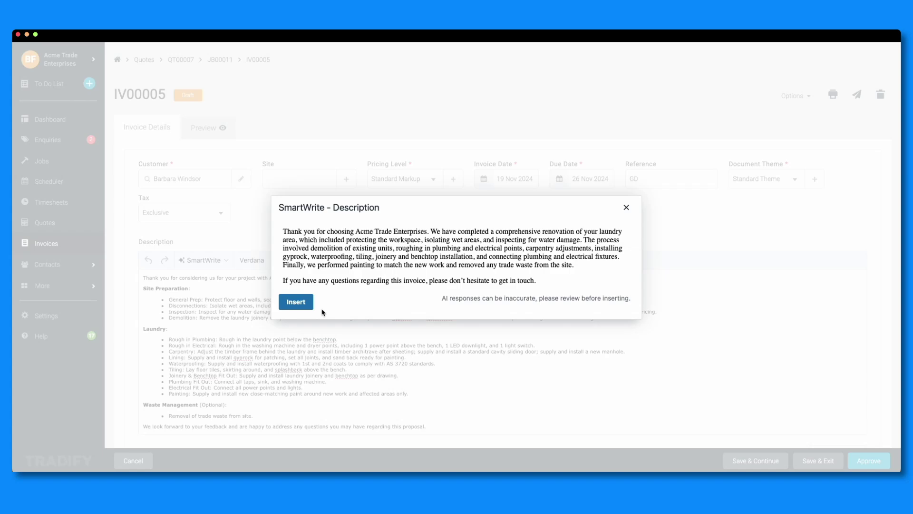
click(244, 314)
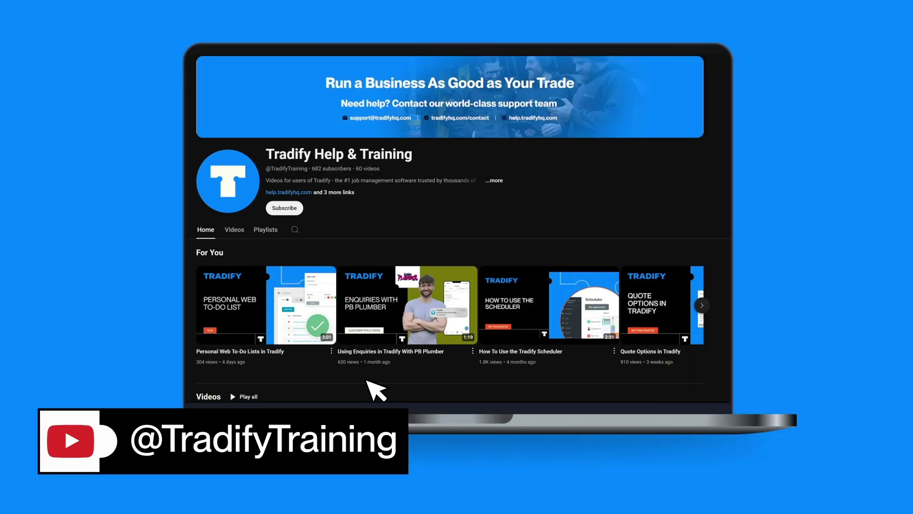
Play the Personal Web To-Do List video, then switch to 'Using Enquiries in Tradify With PB Plumber'.
click(303, 315)
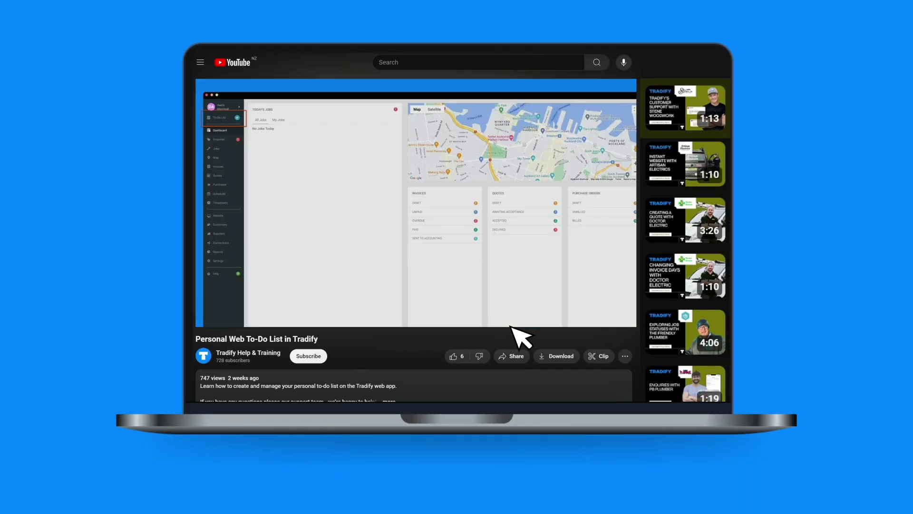
click(690, 378)
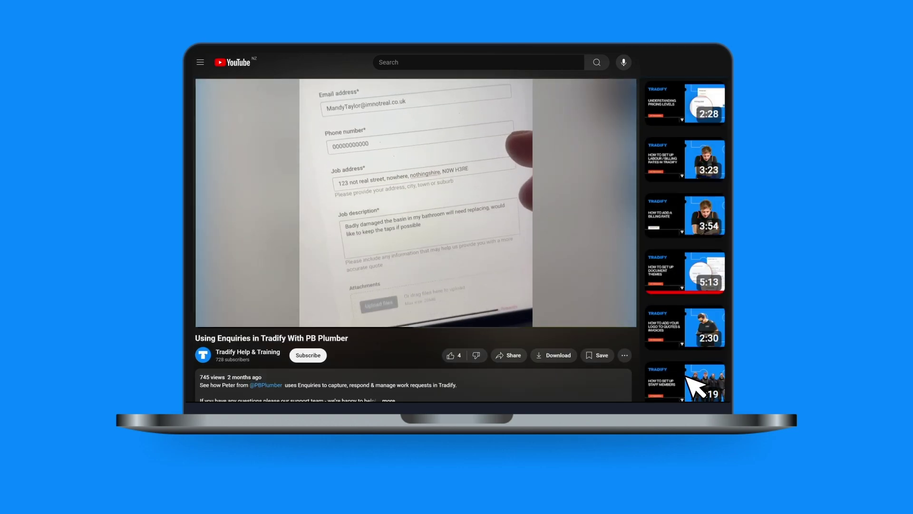